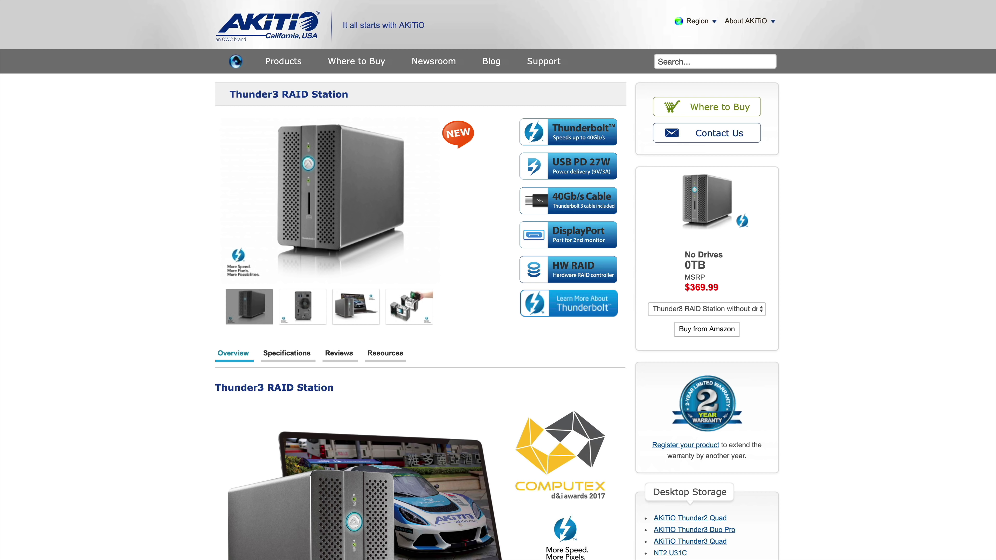
Step: Autoscroll the Thunder3 RAID Station page down to the Thunderbolt 3 Dock port diagram
middle_click(87, 107)
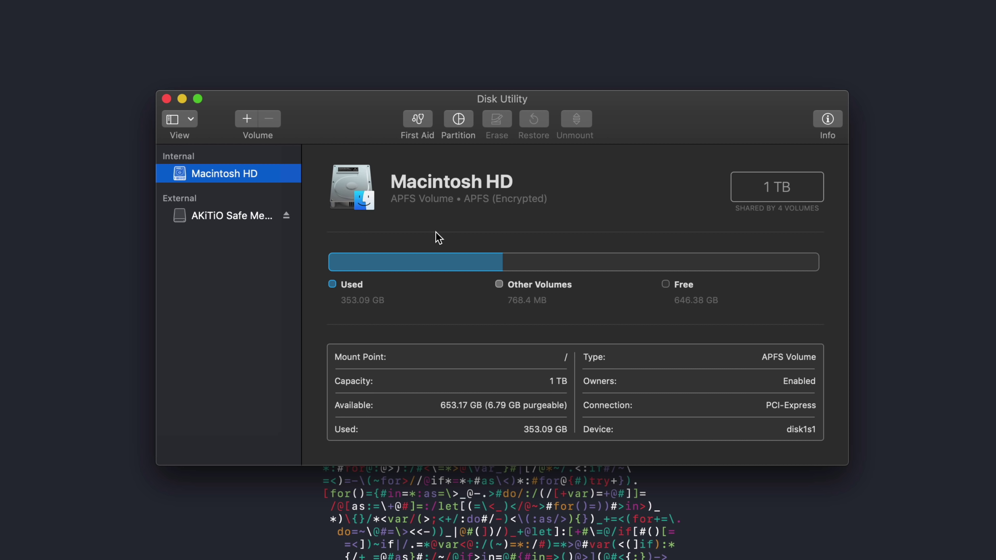
Step: Review the uninitialized 6 TB AKiTiO Safe Media disk's full information, then close the Info window
click(214, 220)
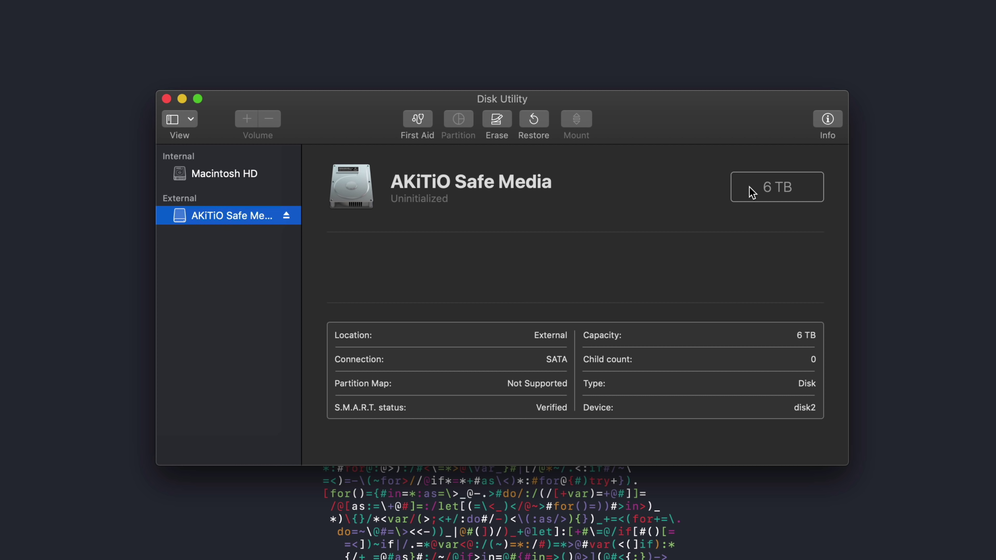
click(827, 119)
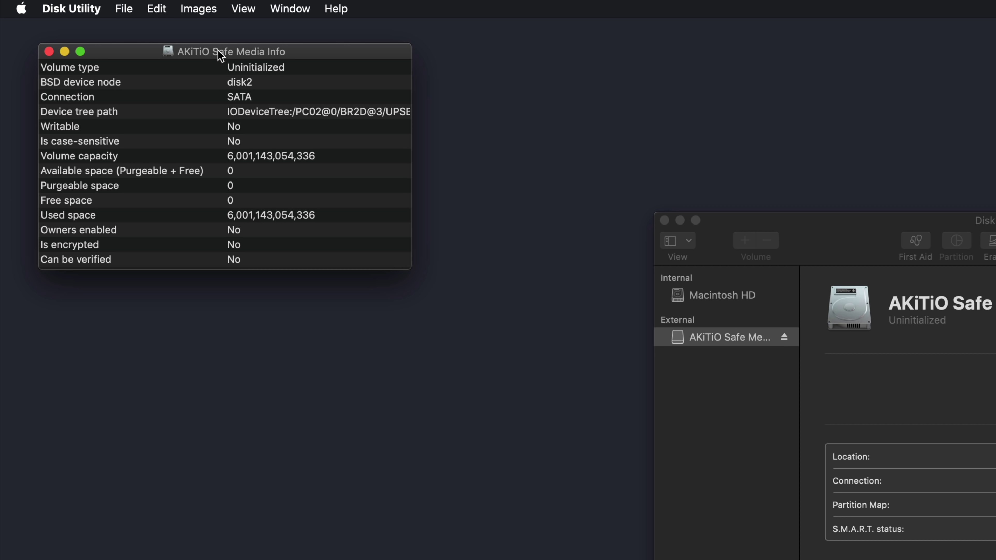
drag(221, 50, 242, 56)
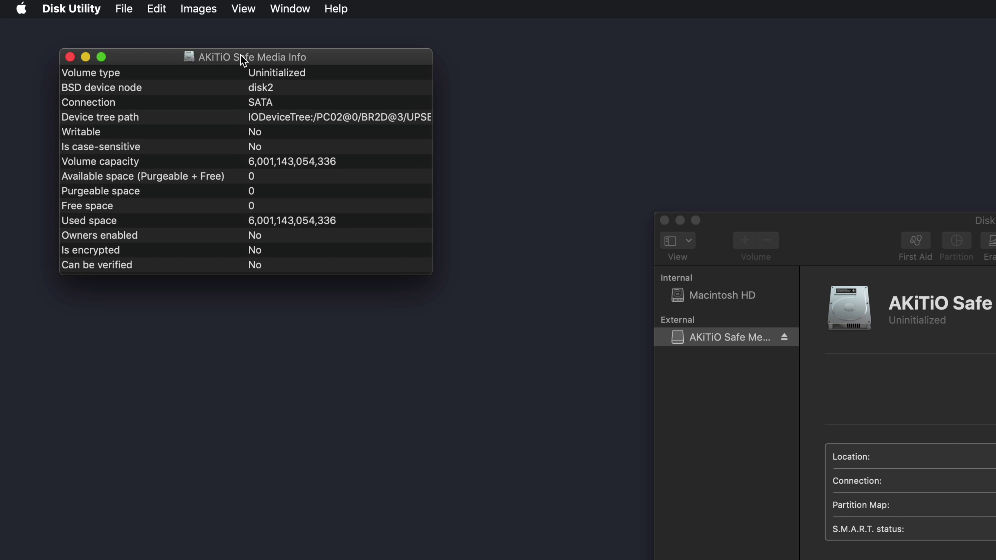
key(super+w)
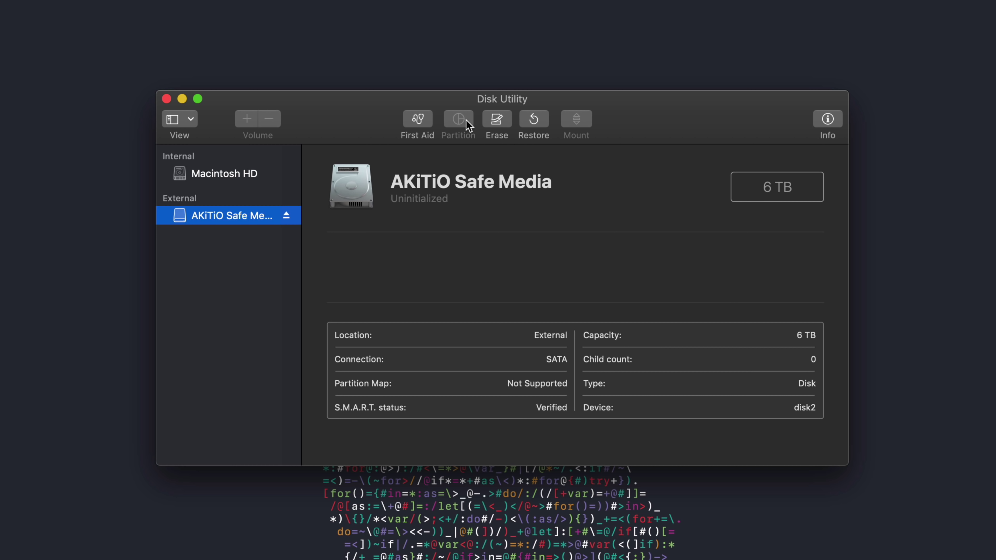
Step: Erase the AKiTiO Safe Media disk as APFS using the GUID Partition Map scheme
click(496, 119)
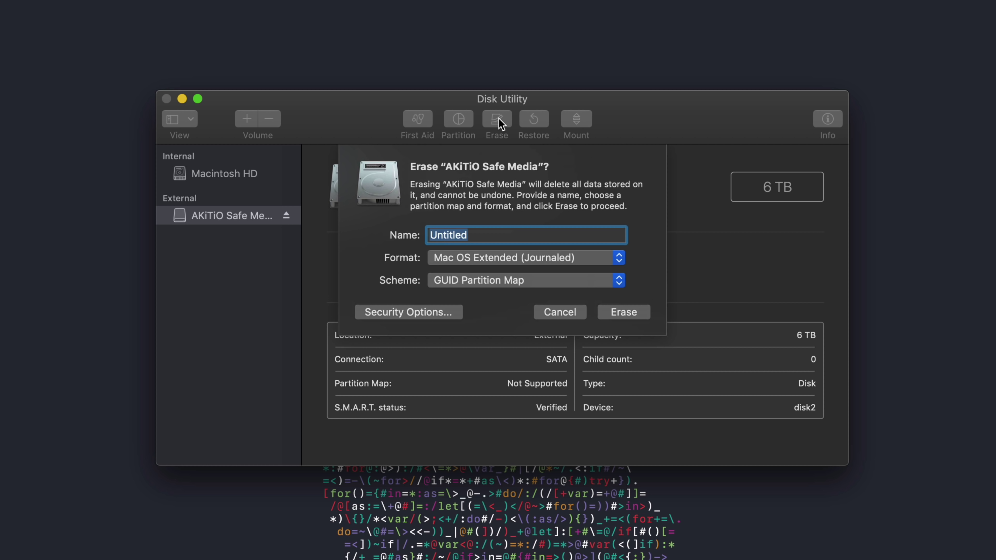
click(497, 259)
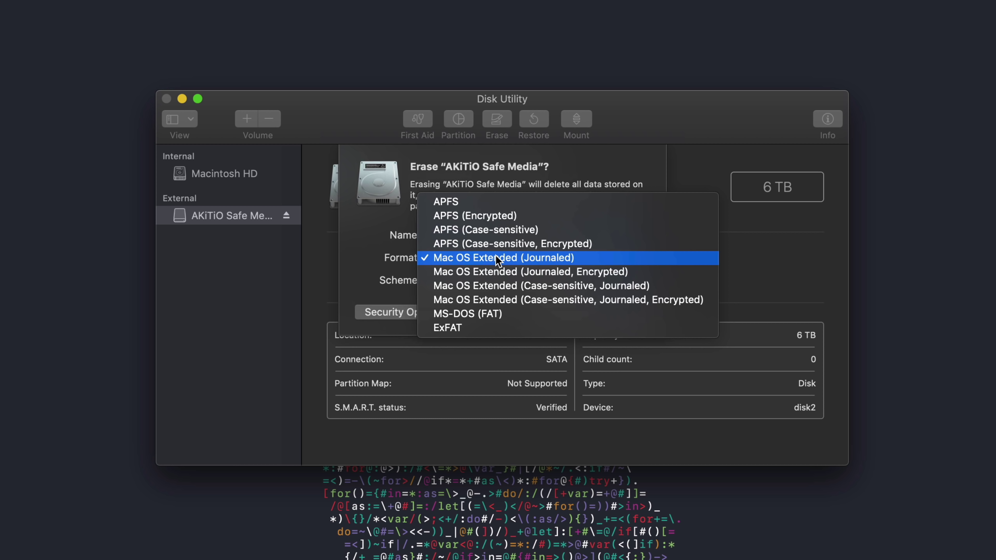
click(487, 202)
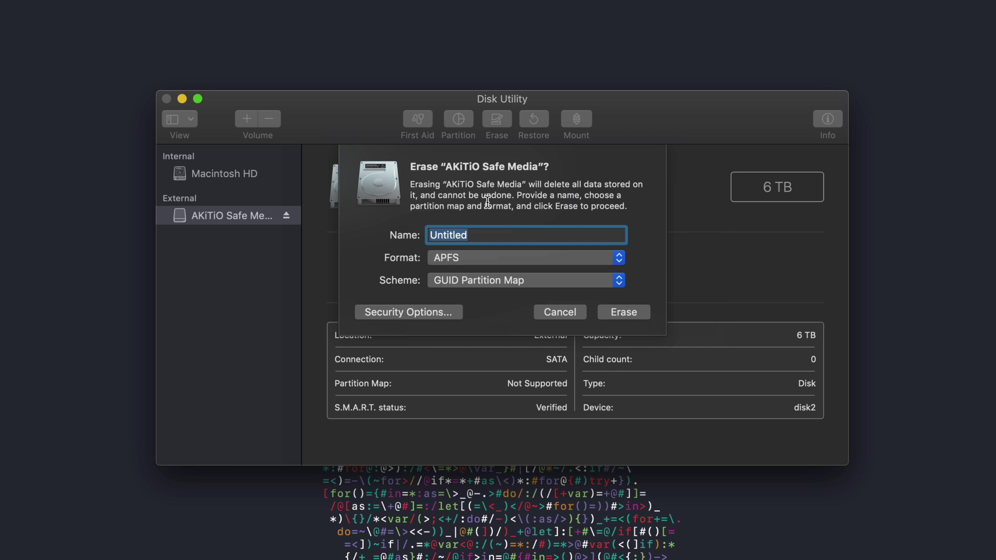
click(529, 282)
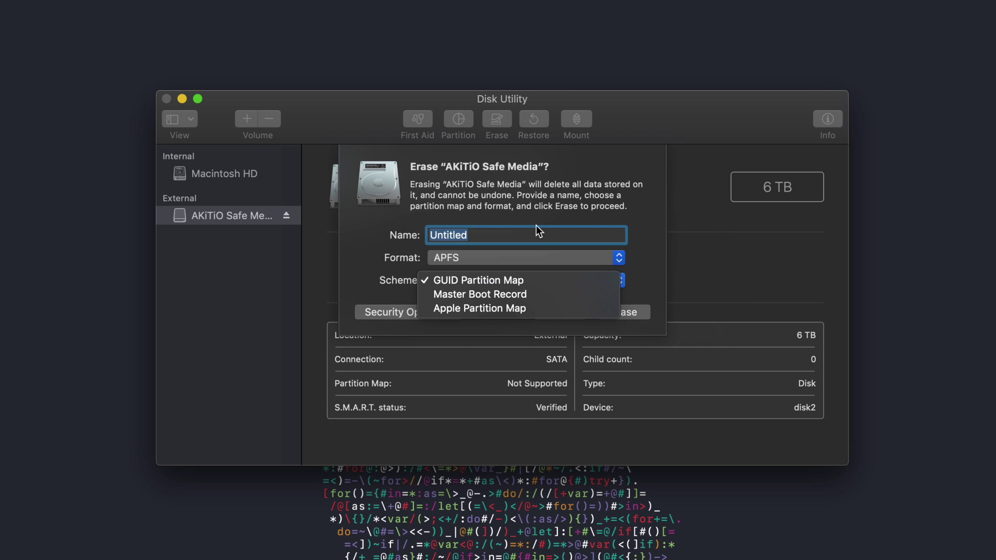
click(545, 187)
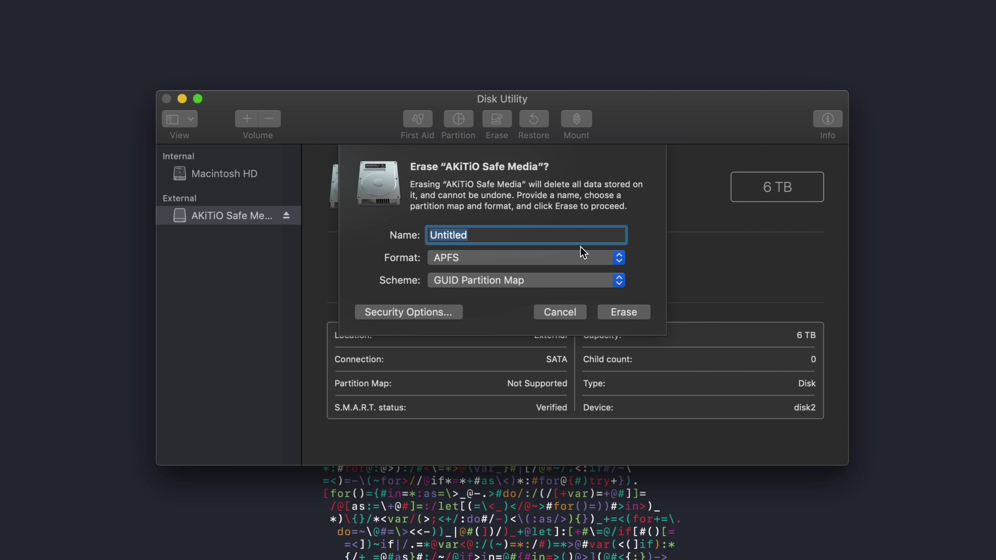
click(630, 312)
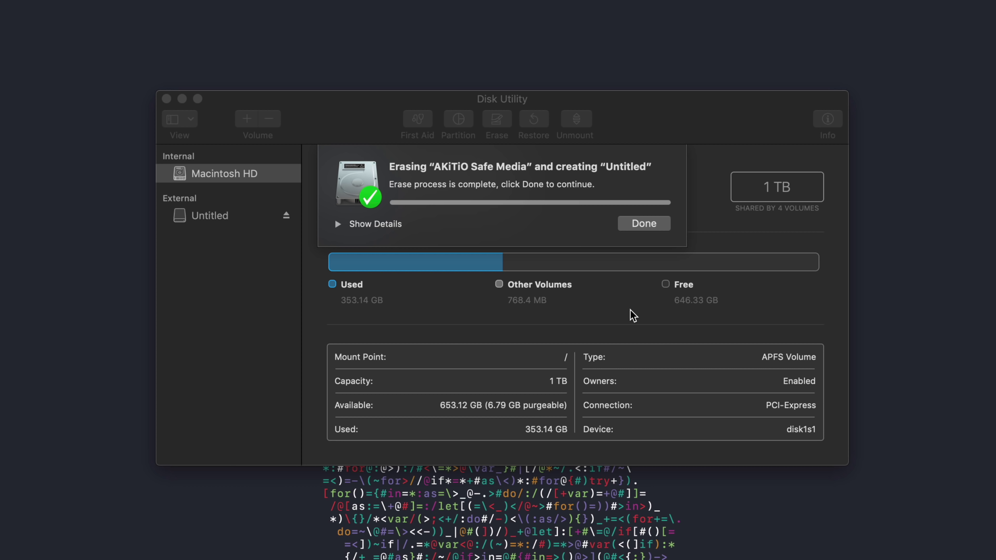
Step: Check the new Untitled volume and Macintosh HD's full info list, then reselect external Untitled
click(636, 224)
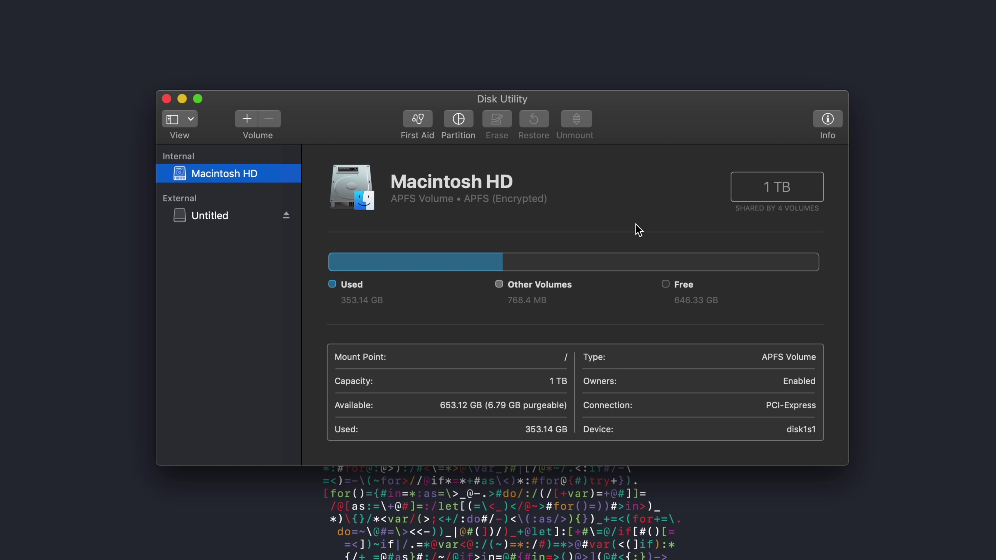
click(211, 218)
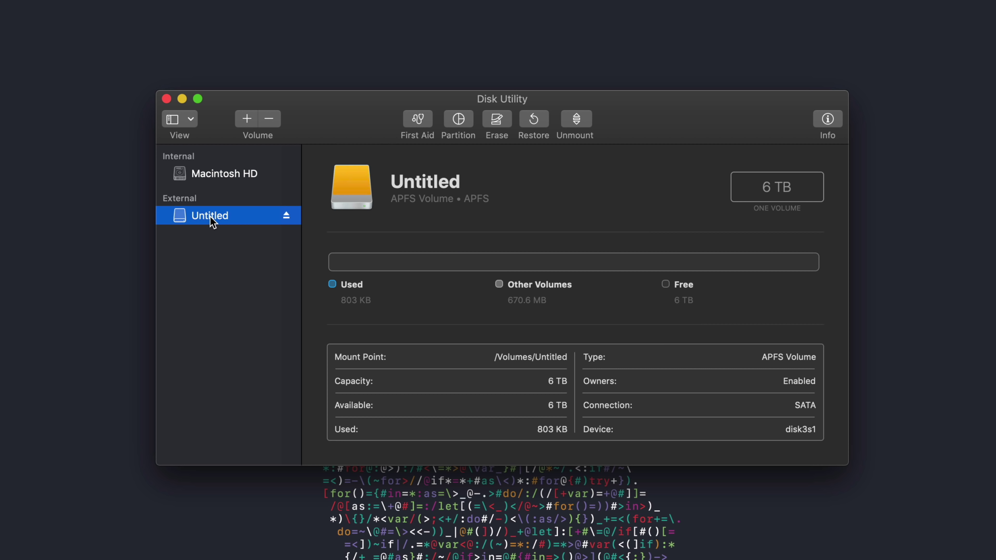
click(236, 175)
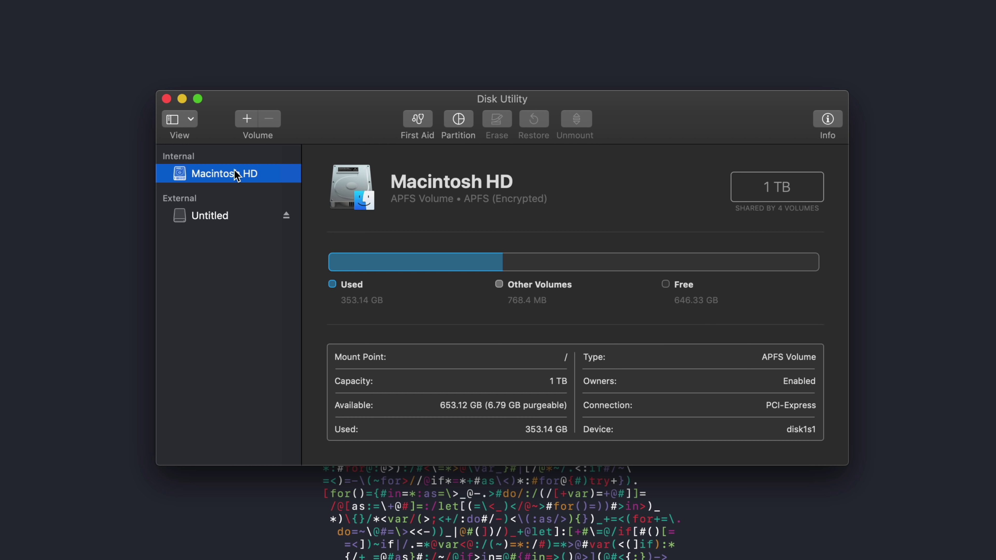
click(827, 119)
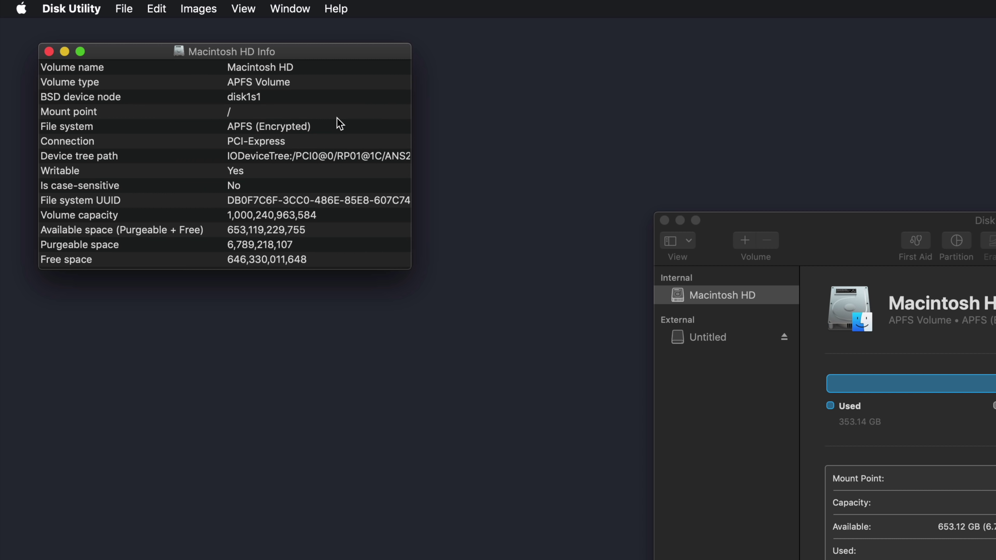
scroll(339, 124, down, 5)
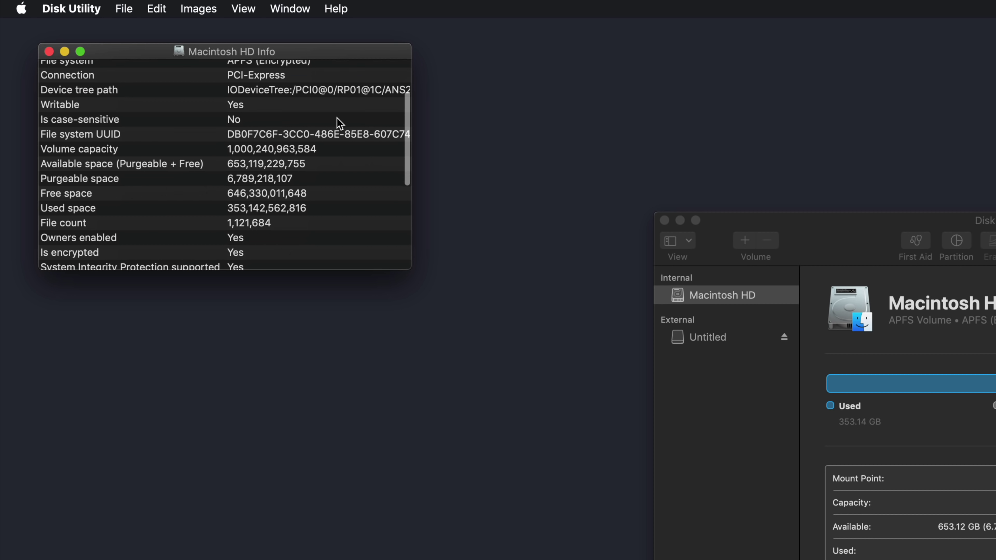
scroll(340, 124, down, 5)
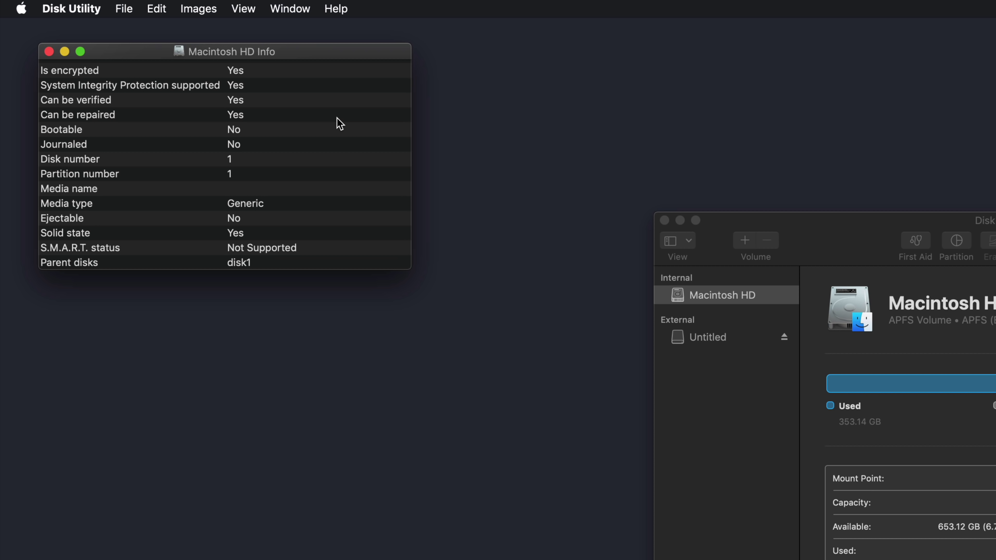
scroll(337, 122, up, 10)
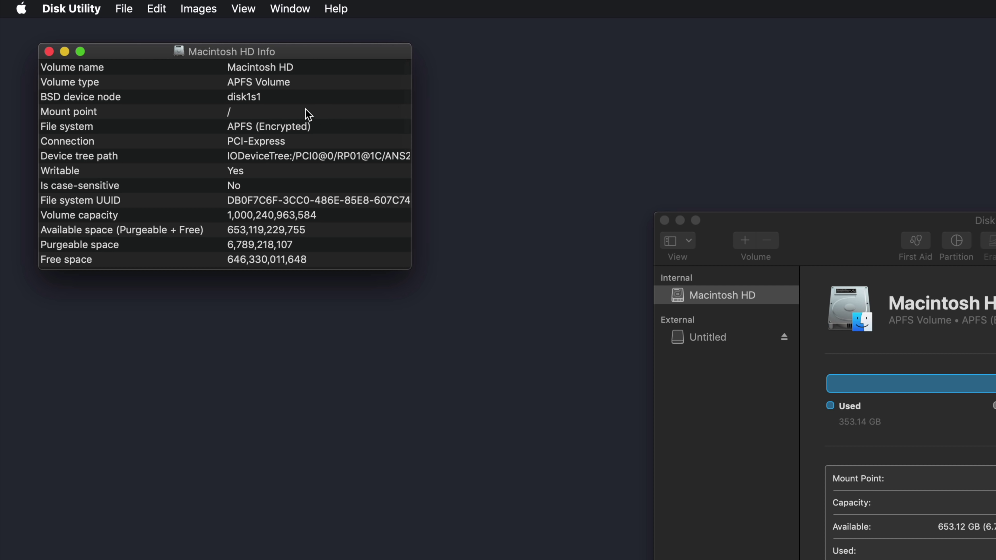
click(49, 52)
click(683, 326)
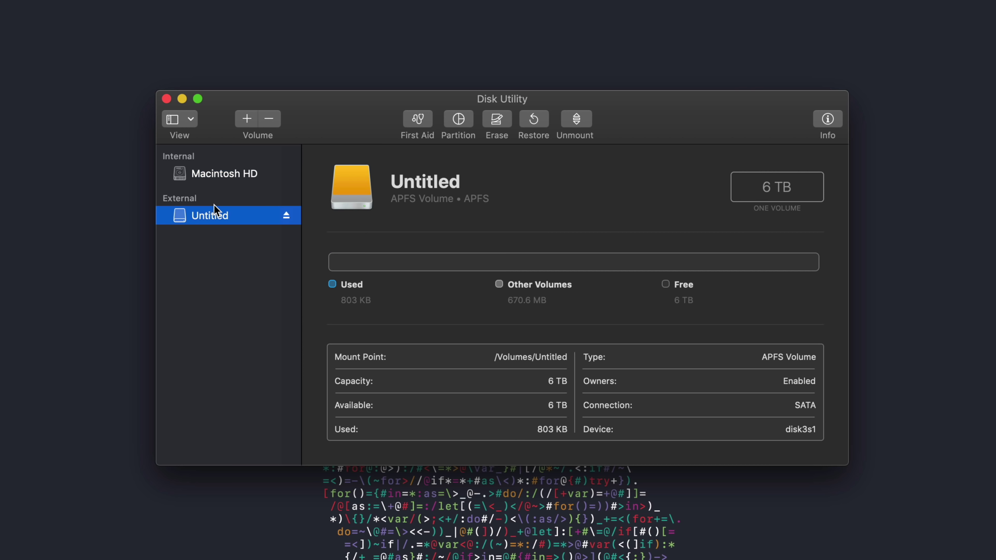
click(464, 122)
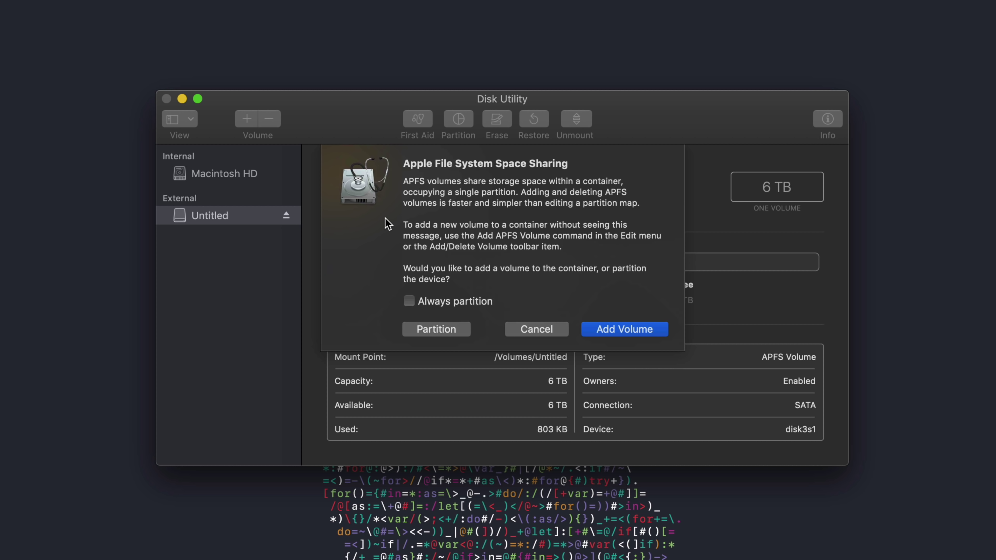
Step: Add a volume to the container, entering 1 TB reserve size and 1 TB quota size
click(624, 333)
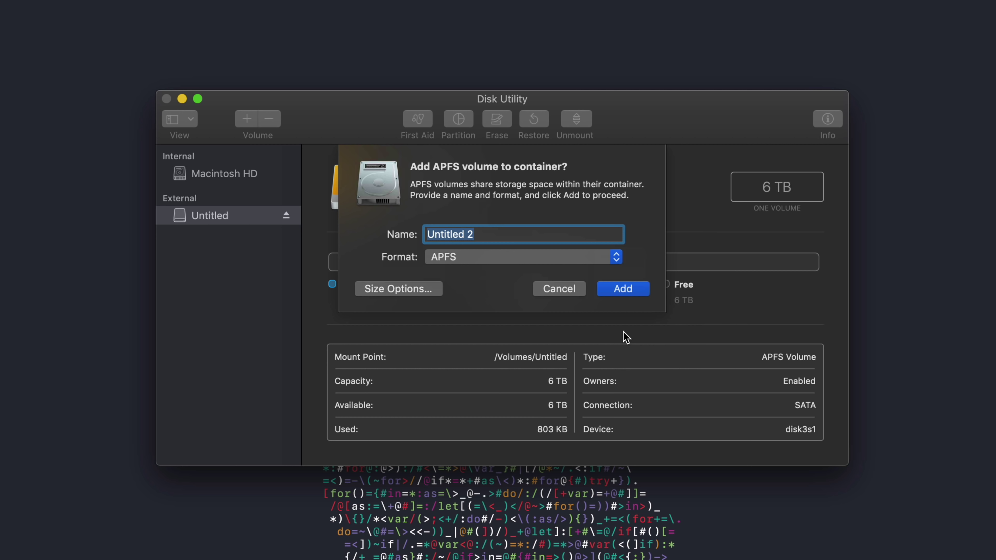
click(400, 290)
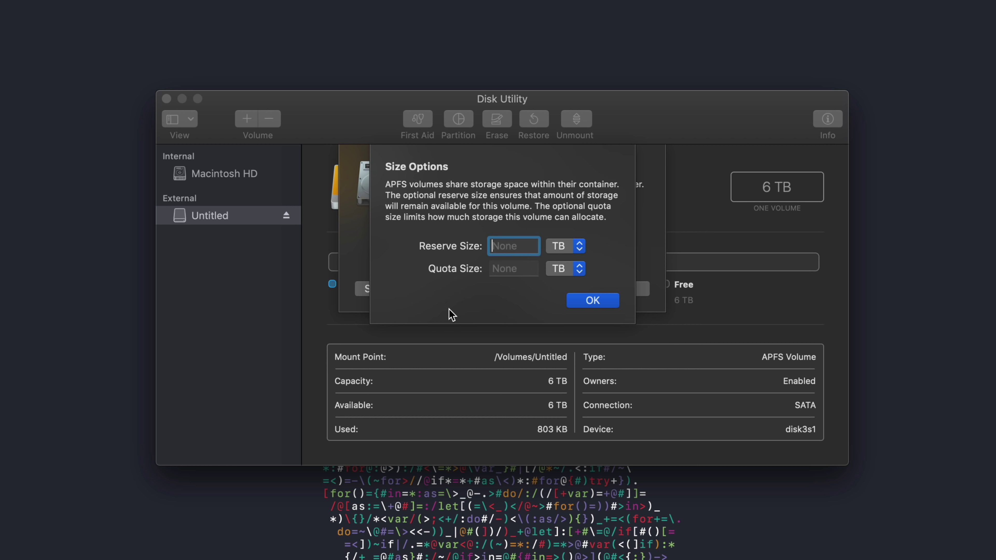
text(1)
click(599, 301)
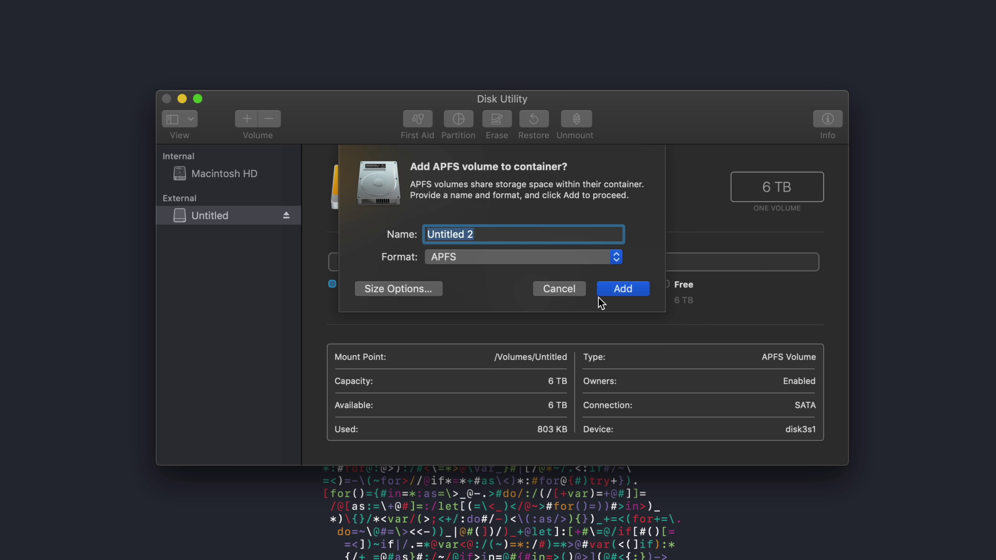
click(439, 292)
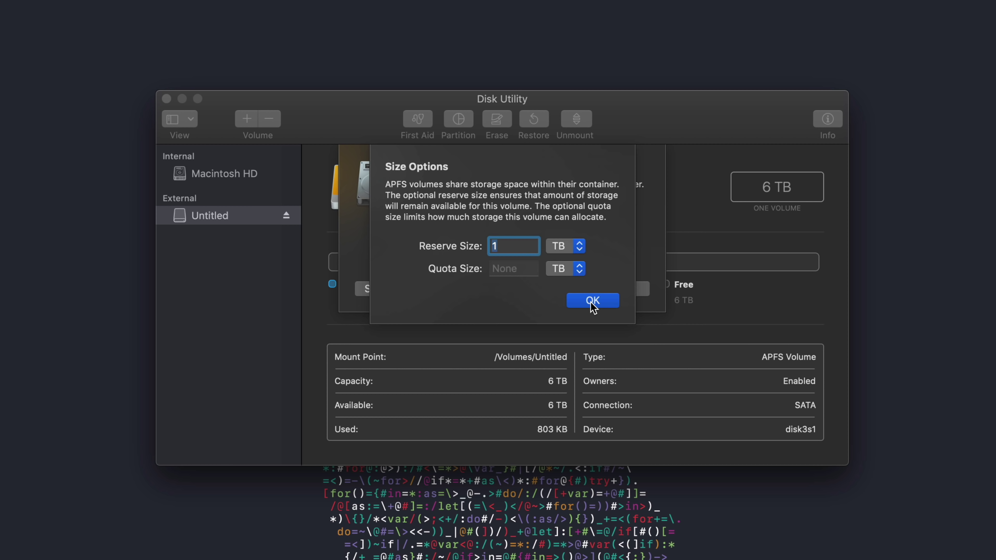
click(518, 269)
text(1)
key(Tab)
Step: Confirm the 1 TB size options and create the Untitled 2 volume
click(613, 303)
click(617, 291)
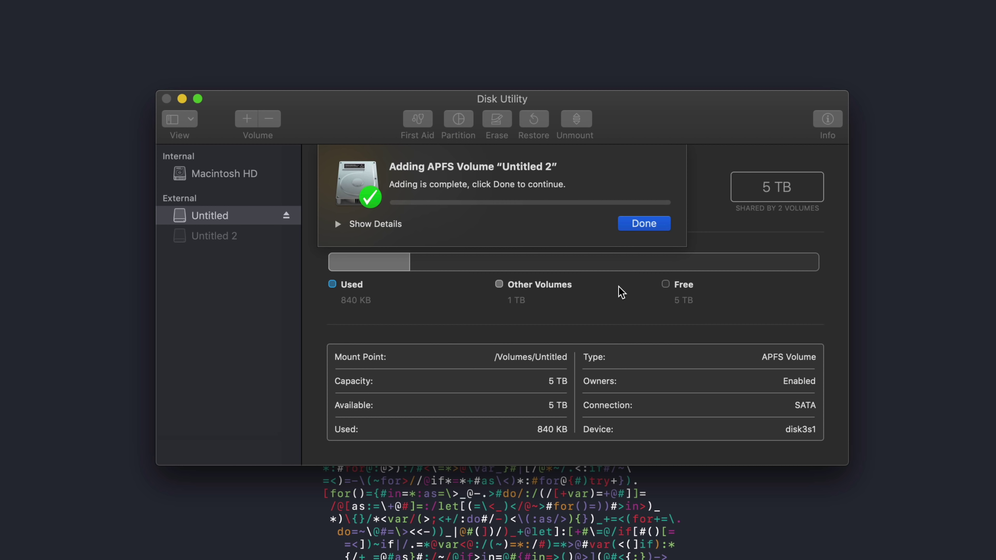
click(652, 227)
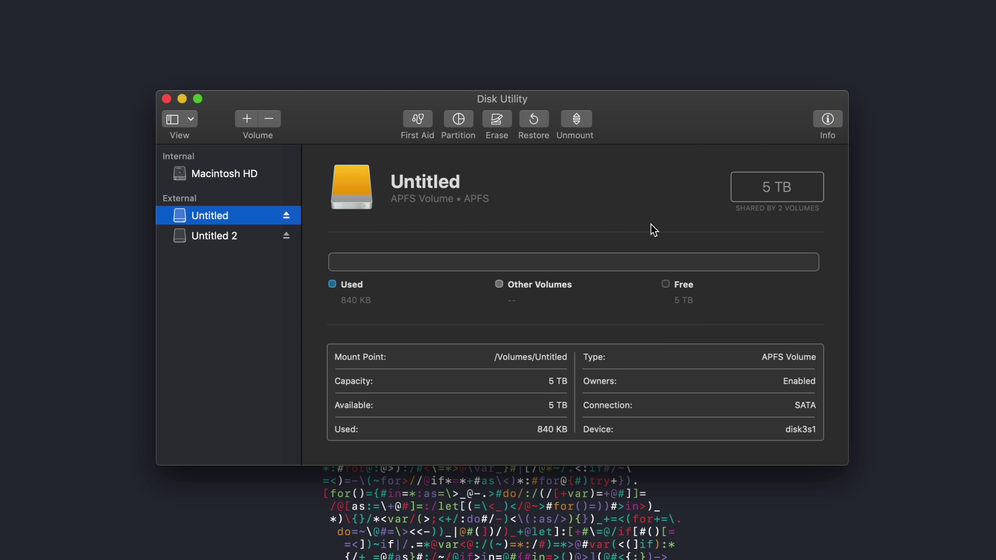
Step: Compare the Untitled 2 and Untitled (5 TB) volume details in the sidebar
click(232, 236)
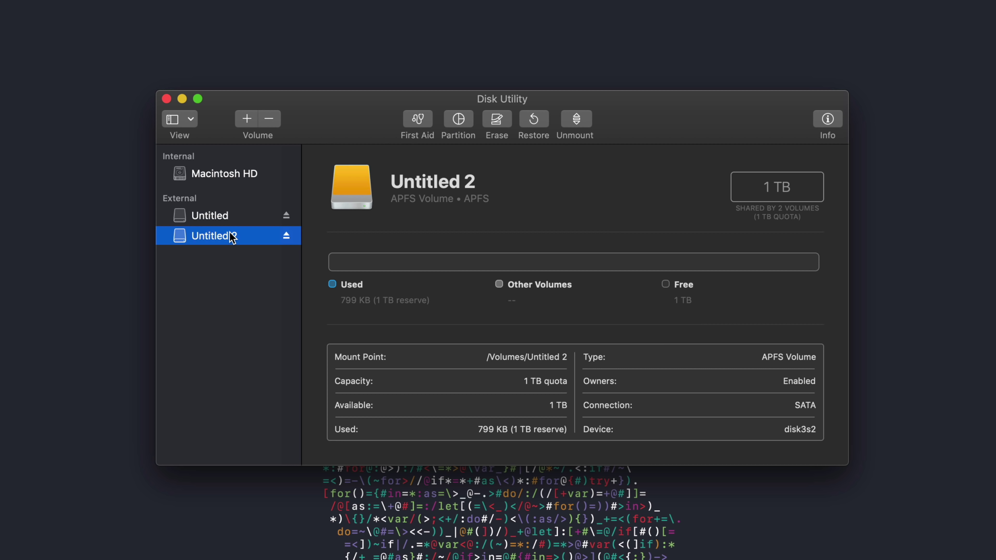
click(228, 219)
click(223, 236)
click(222, 219)
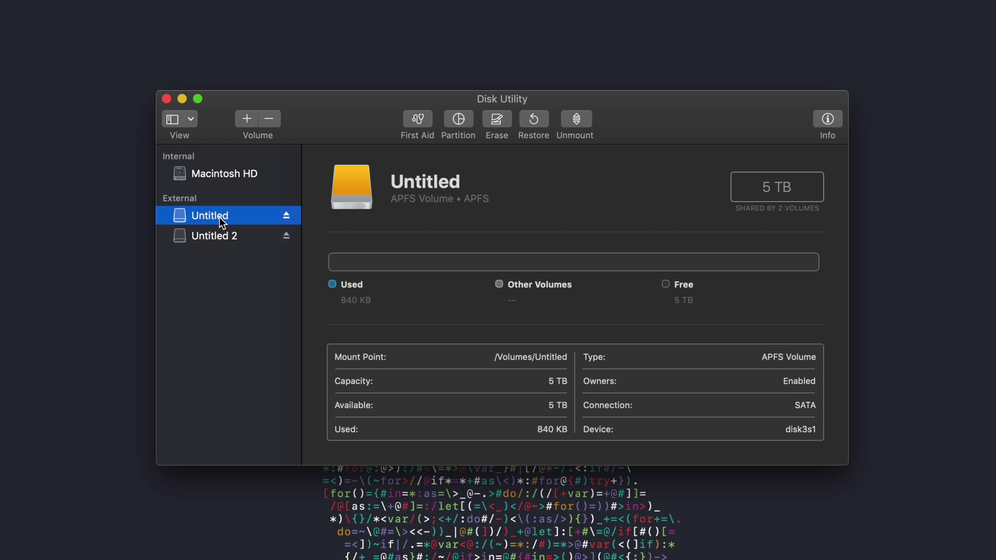
Step: Show the empty APFS Container disk3 with 670.6 MB used and 6 TB free
click(226, 238)
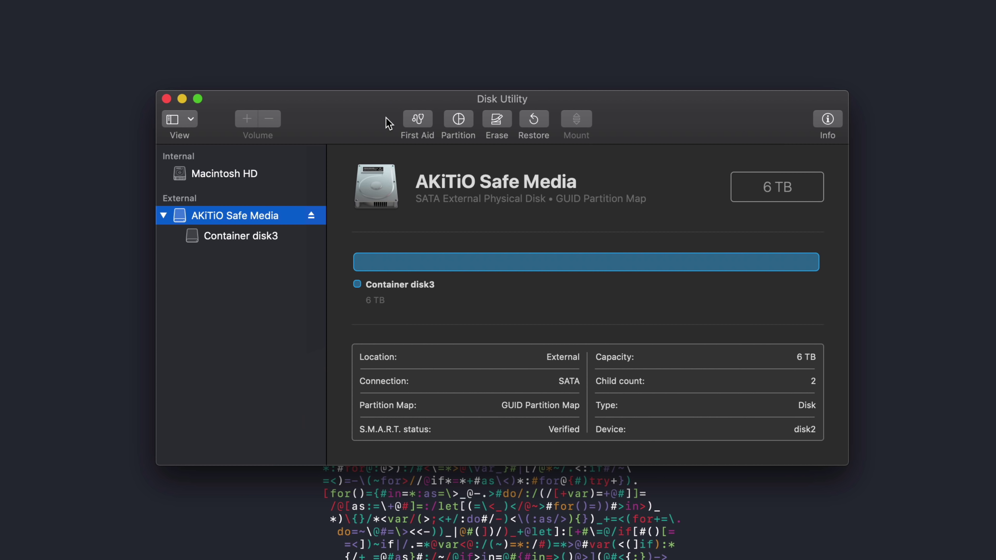
click(261, 241)
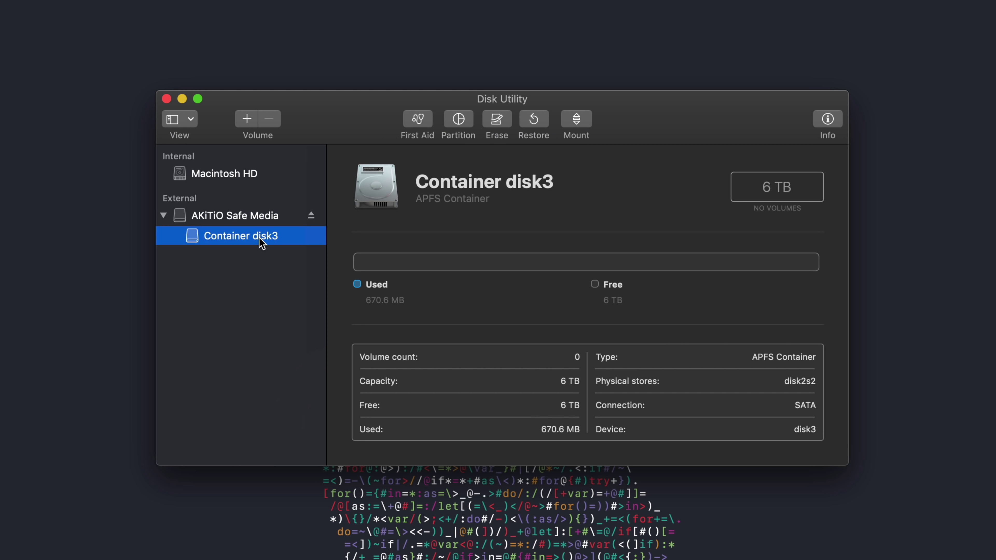
Step: Add an APFS volume named 'CCC Backup' with 1 TB reserve and 1 TB quota
click(247, 119)
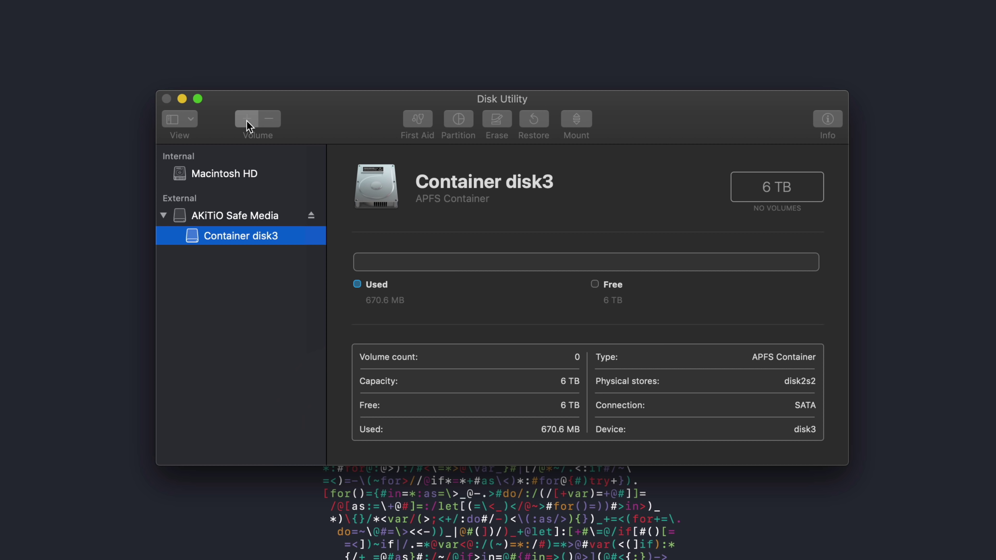
text(CCC Backup)
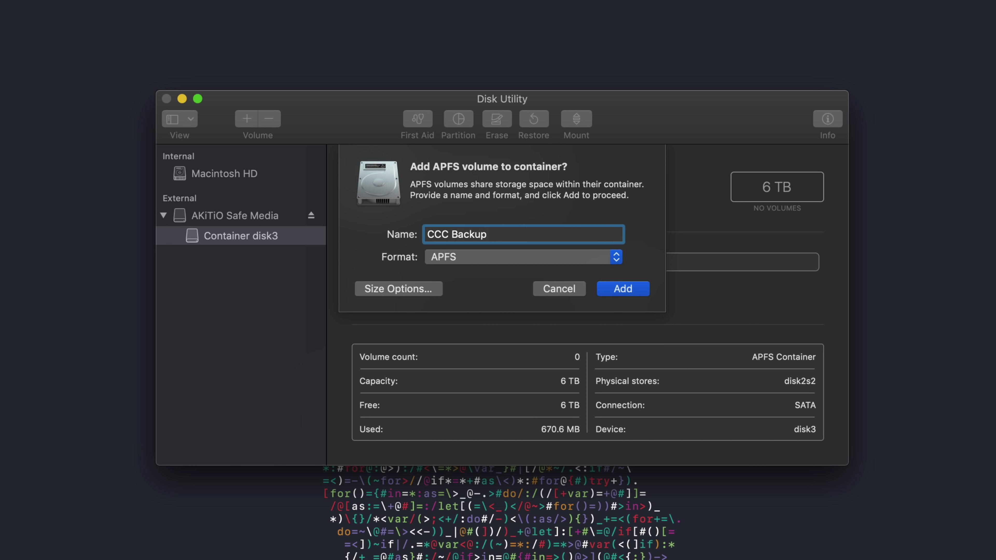
click(396, 290)
text(1)
key(Tab)
text(1)
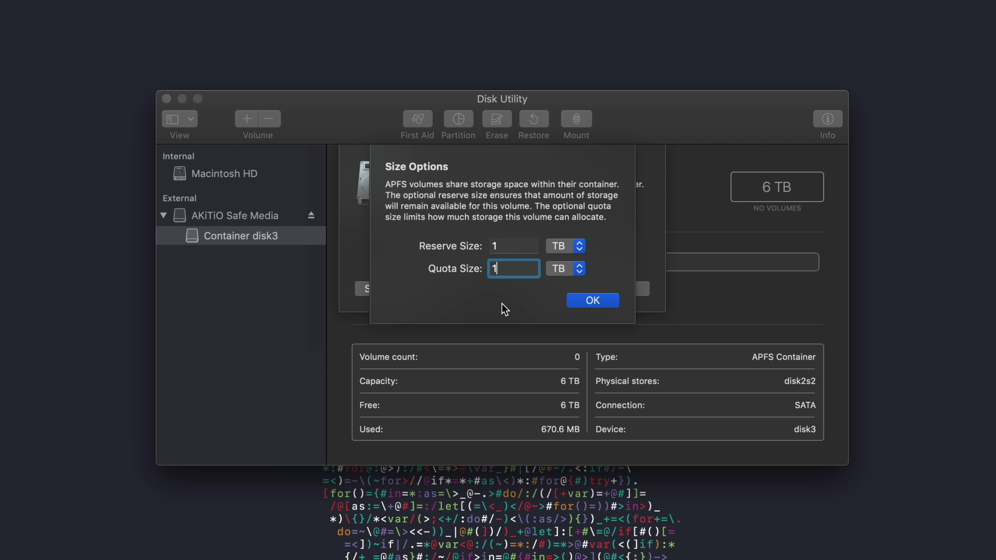
key(Tab)
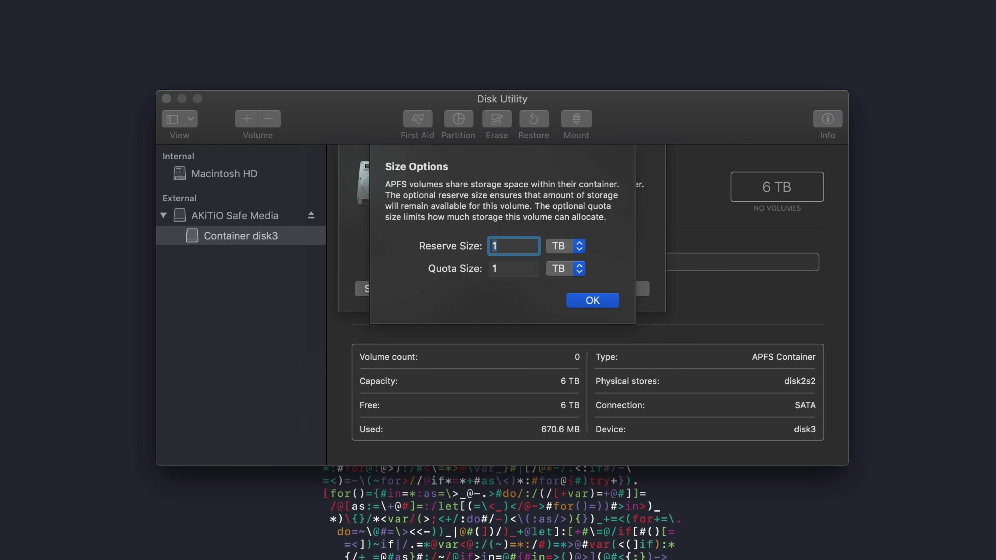
click(601, 305)
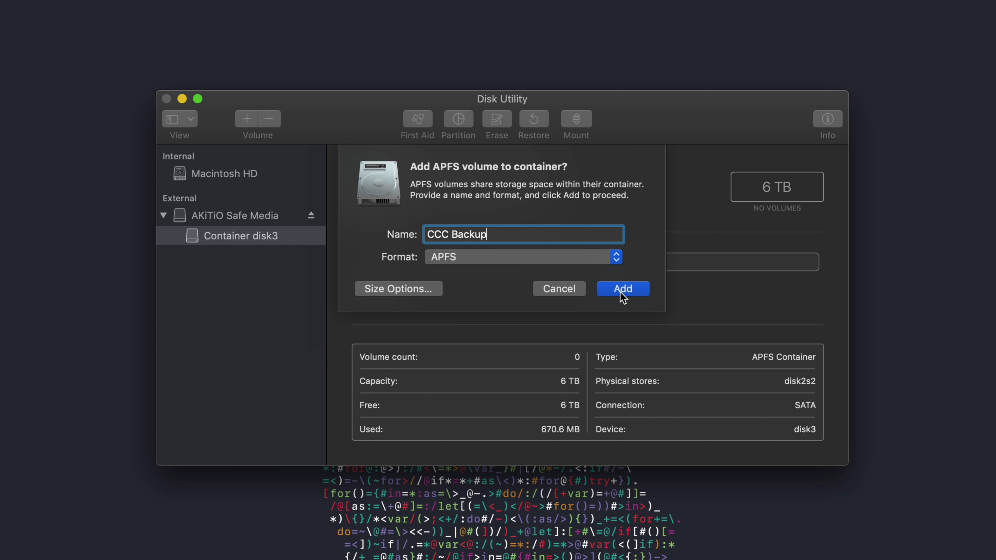
click(621, 294)
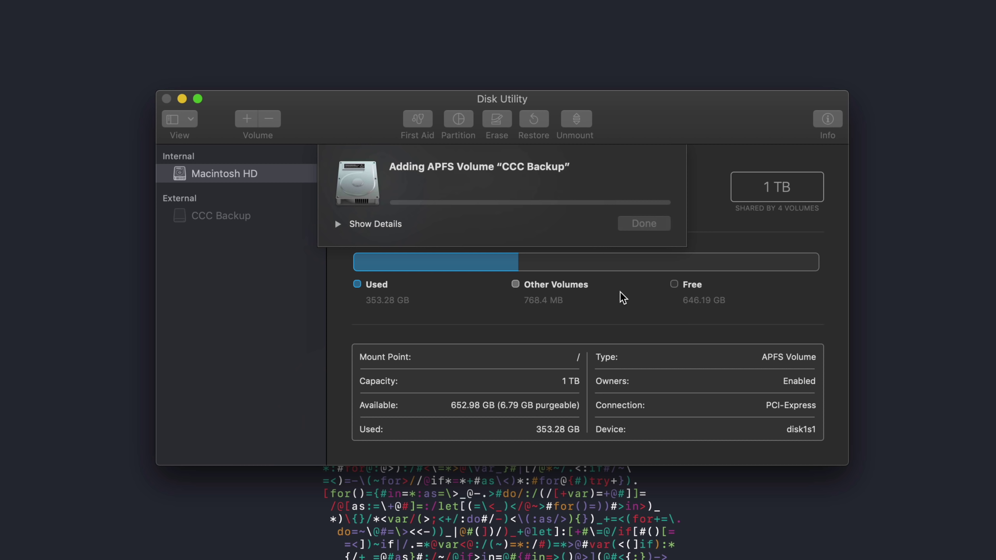
click(630, 225)
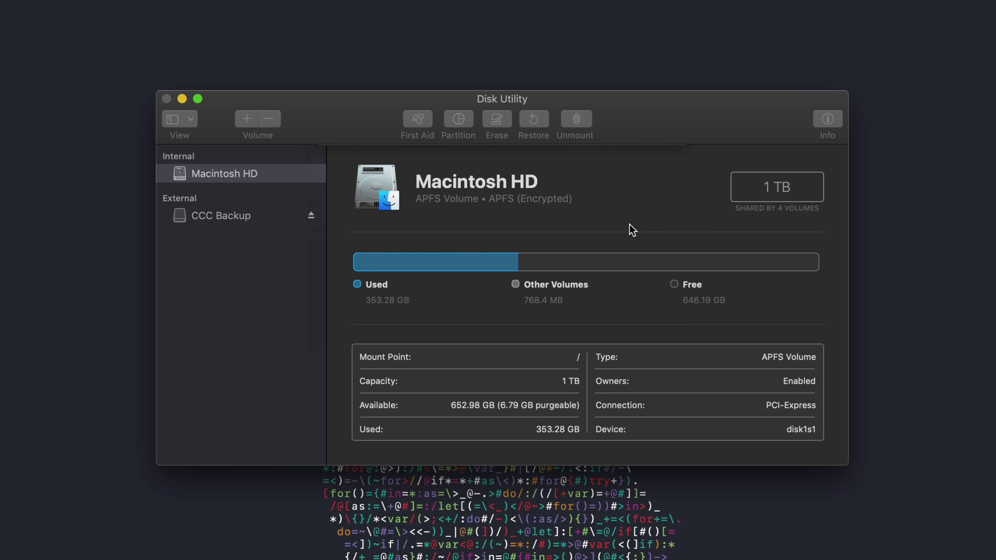
Step: Add a second APFS volume named 'Overflow' with no reserve or quota limits
click(256, 223)
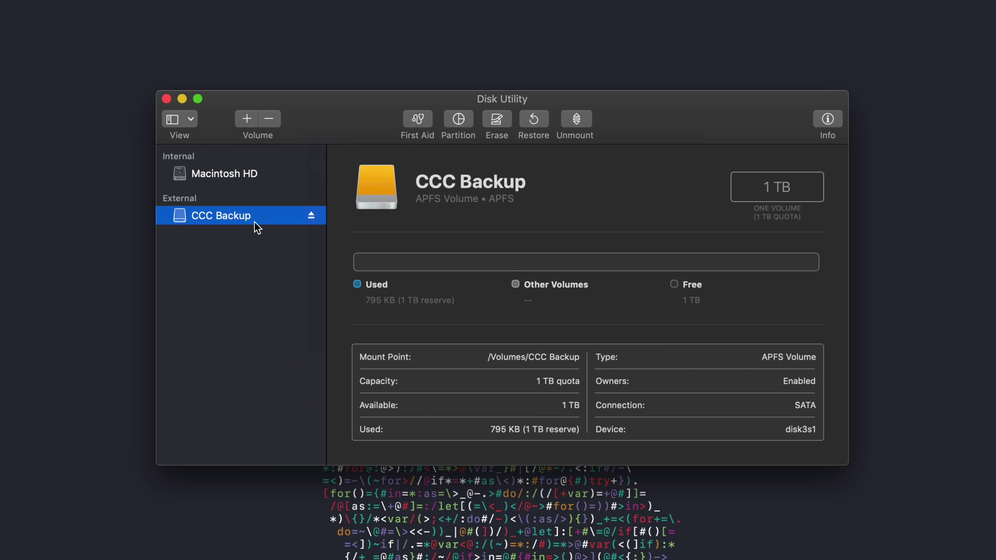
click(247, 119)
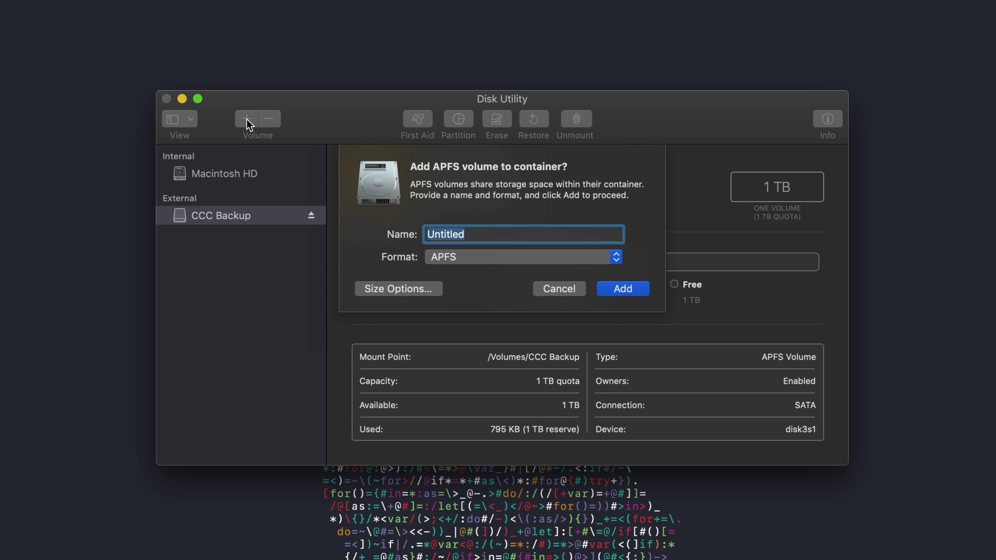
text(Overflow)
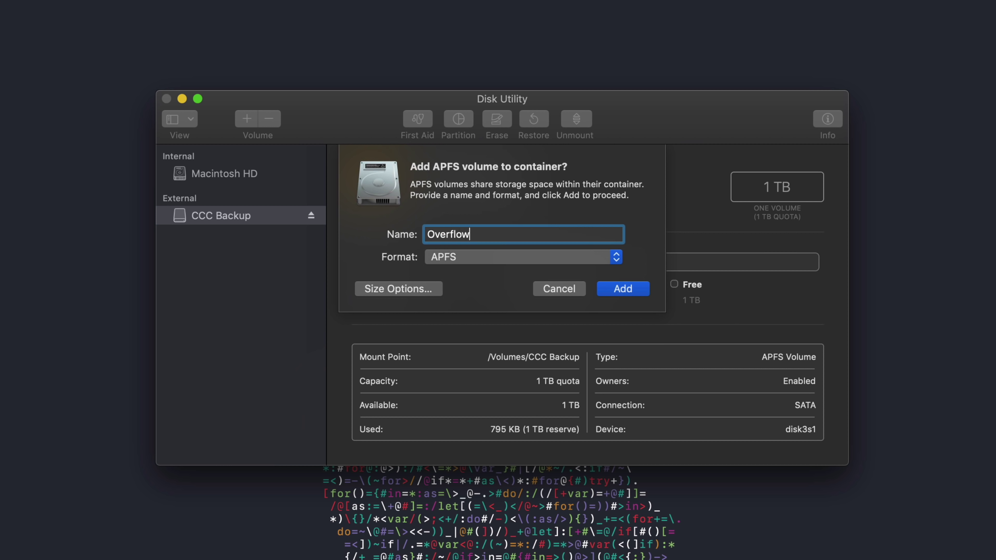
click(425, 288)
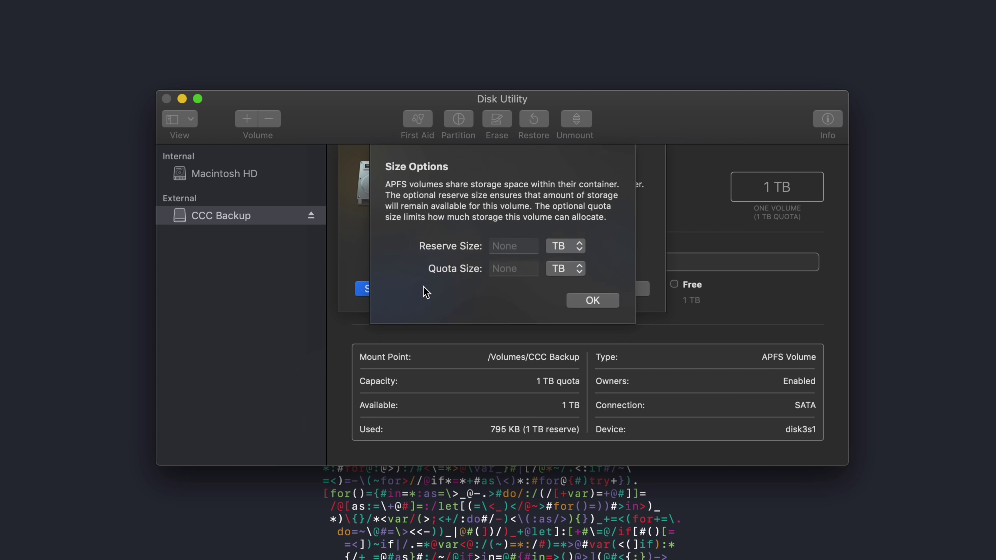
click(586, 302)
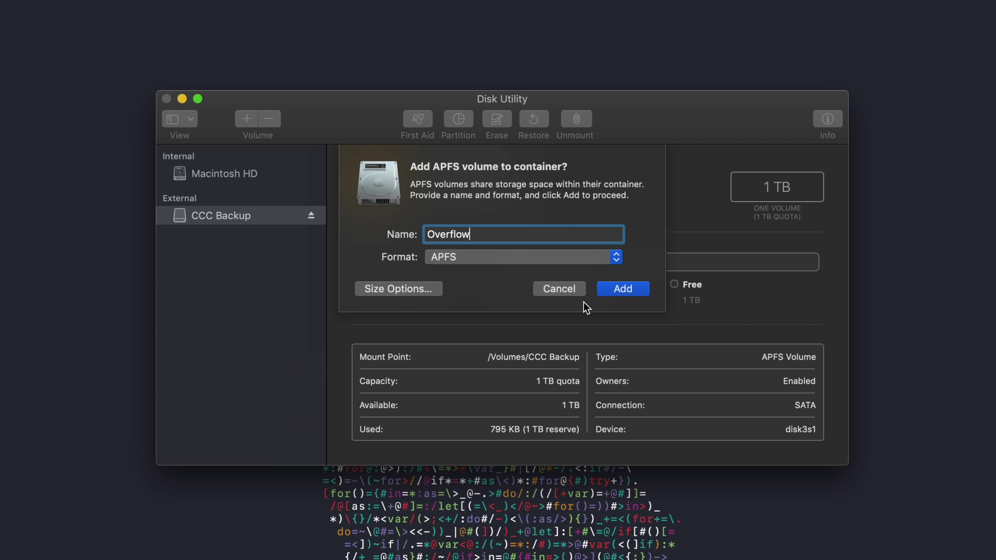
click(620, 290)
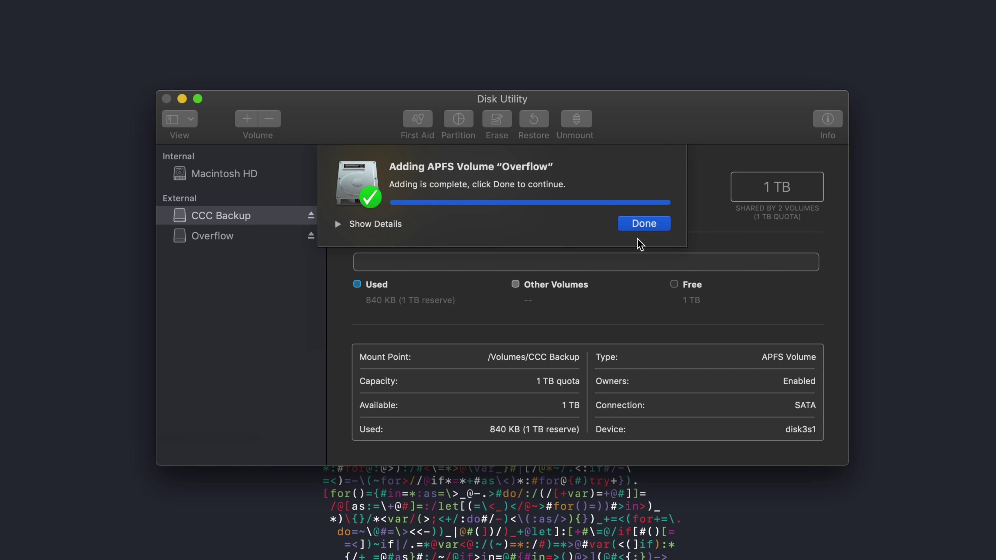
click(643, 227)
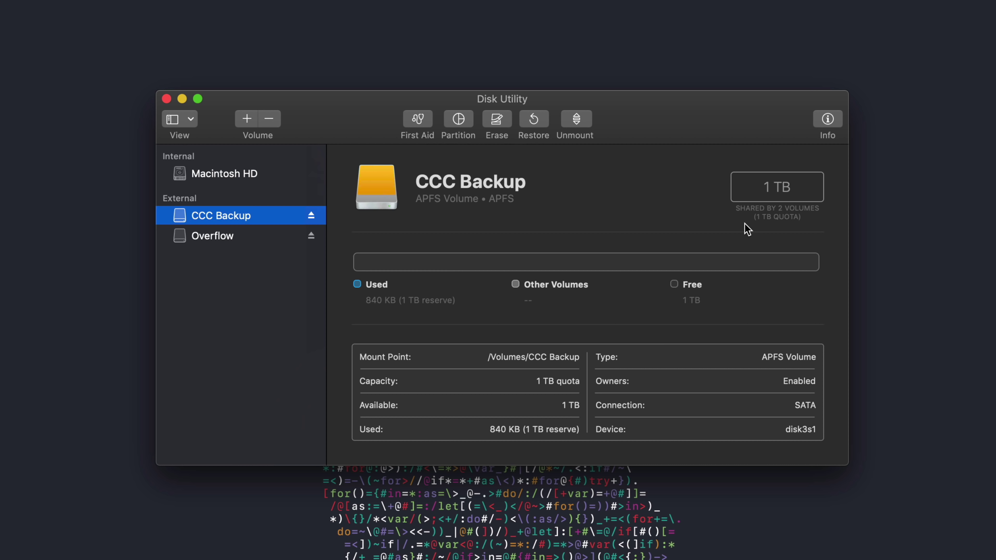
Step: Compare the Overflow (5 TB) and CCC Backup (1 TB quota) volume details
click(216, 236)
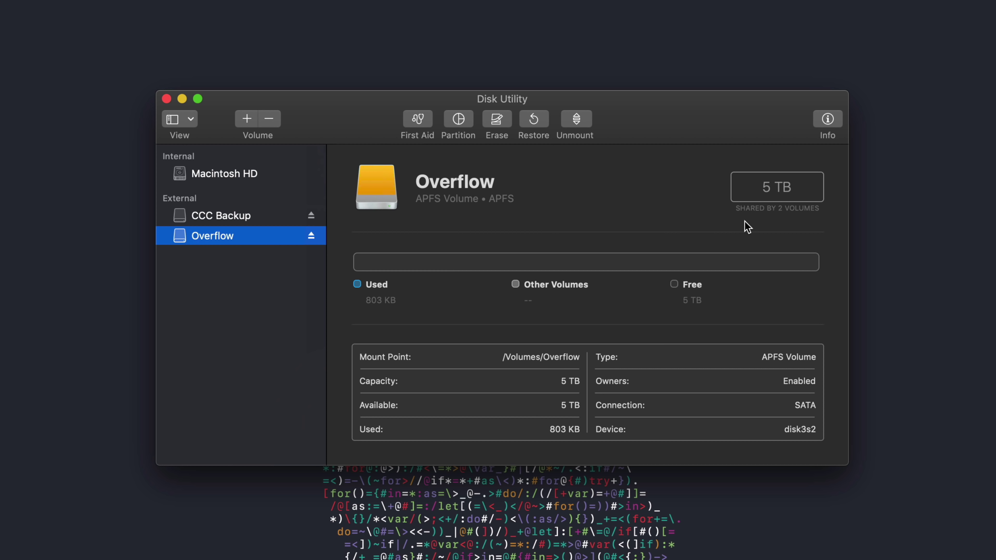
click(220, 217)
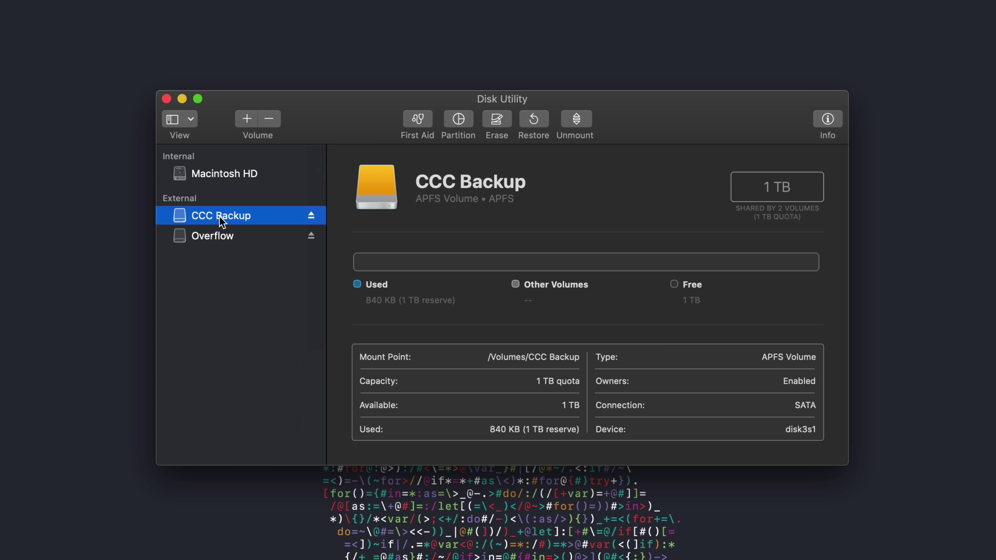
click(217, 236)
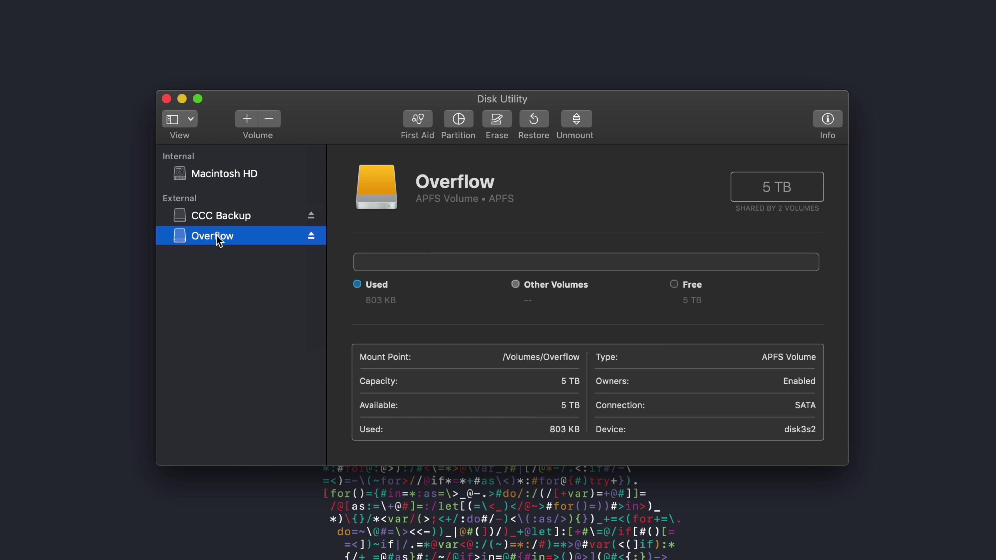
click(225, 214)
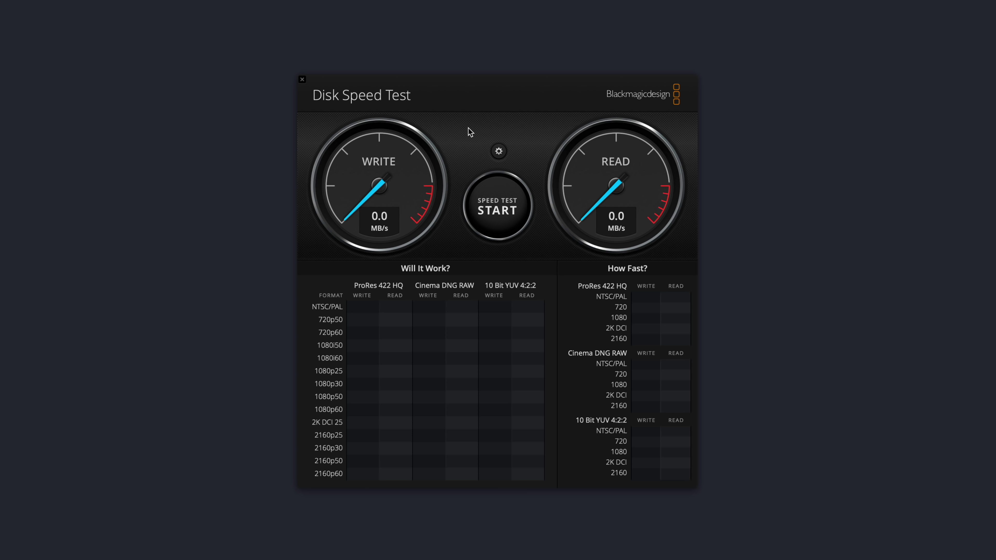
Step: Start the Blackmagic Disk Speed Test on the AKiTiO RAID and await write and read results
click(496, 206)
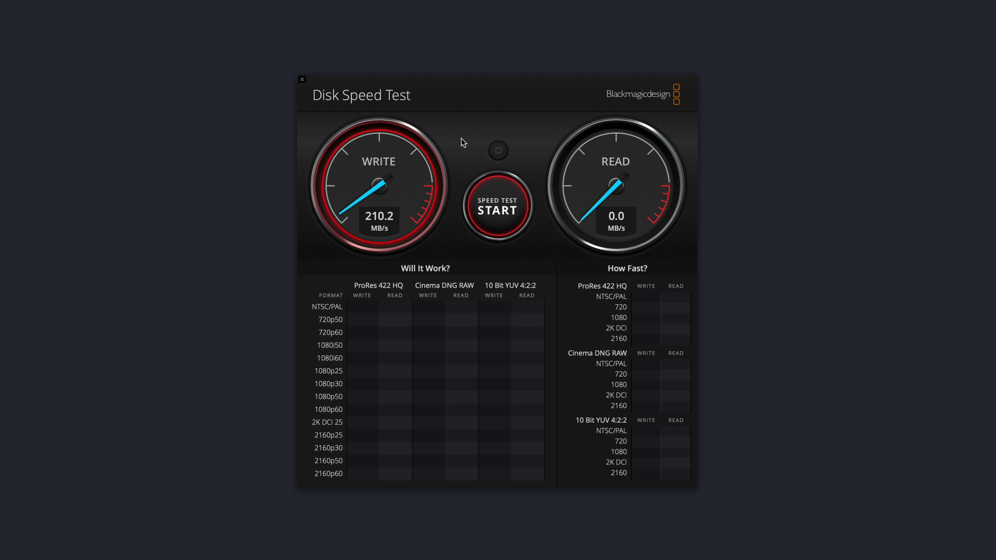